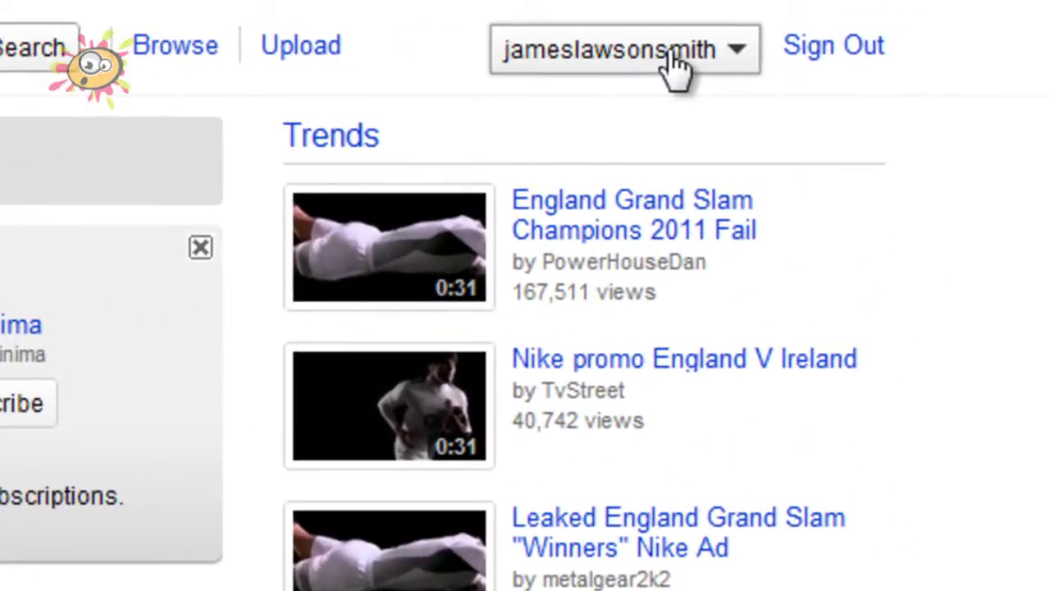
Start a new, empty Video Editor project from My Videos in the account menu
{"action": "left_click", "coordinate": [830, 22]}
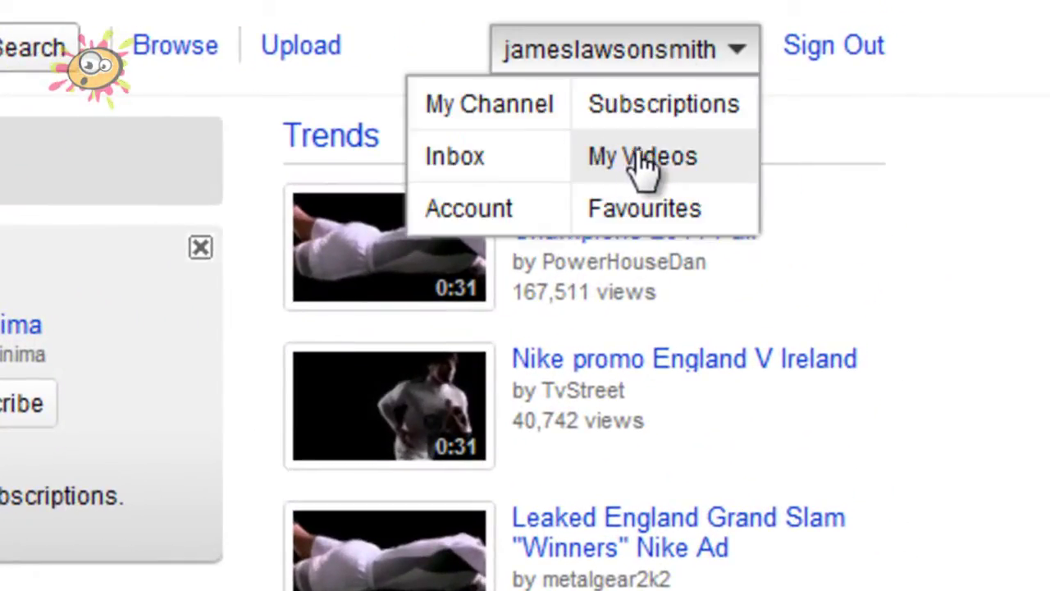
{"action": "left_click", "coordinate": [644, 160]}
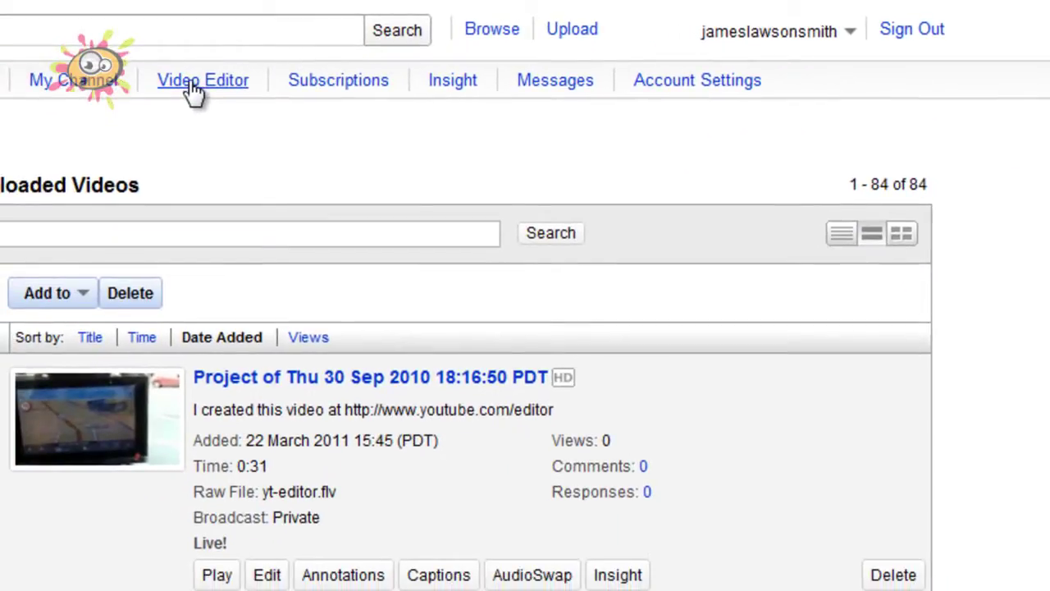
{"action": "left_click", "coordinate": [209, 93]}
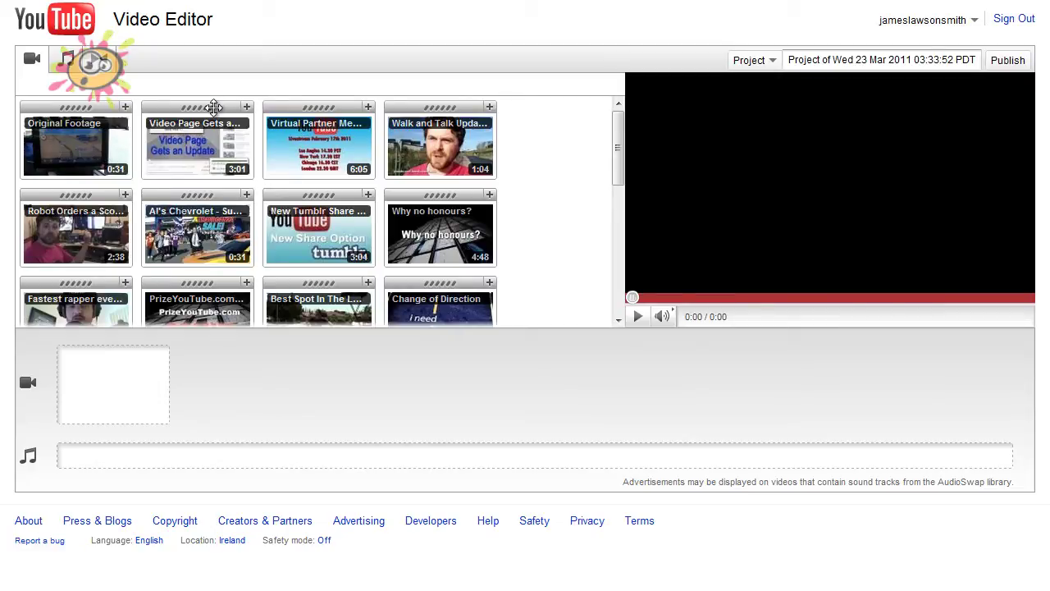
Arrange the 1:04 'Walk and Talk Update' clip, then the 1:58 headphones clip, removing the Video Page clip
{"action": "left_click_drag", "start_coordinate": [213, 108], "coordinate": [124, 348]}
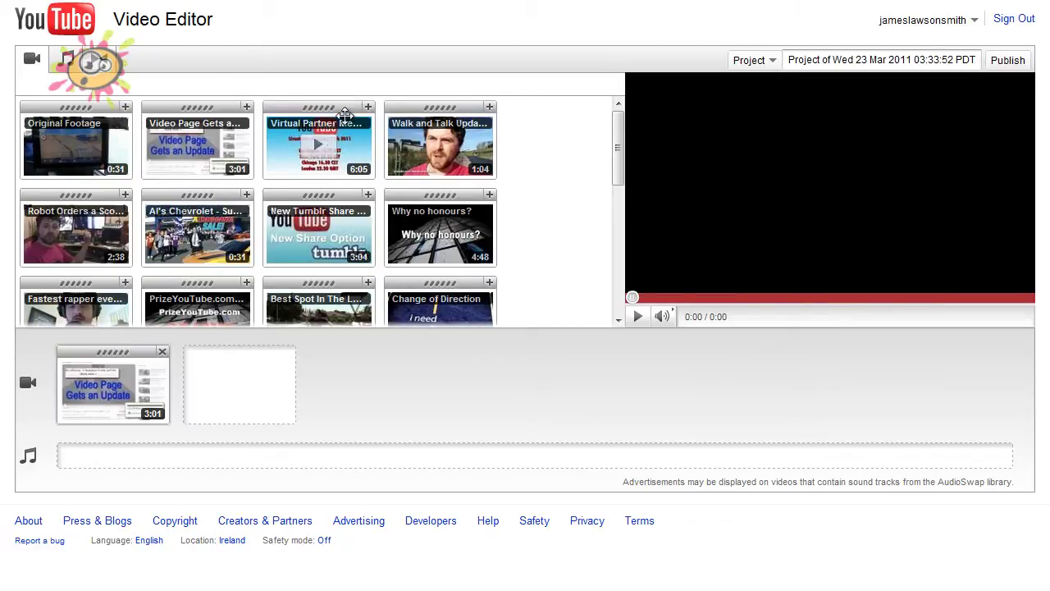
{"action": "left_click_drag", "start_coordinate": [435, 108], "coordinate": [222, 348]}
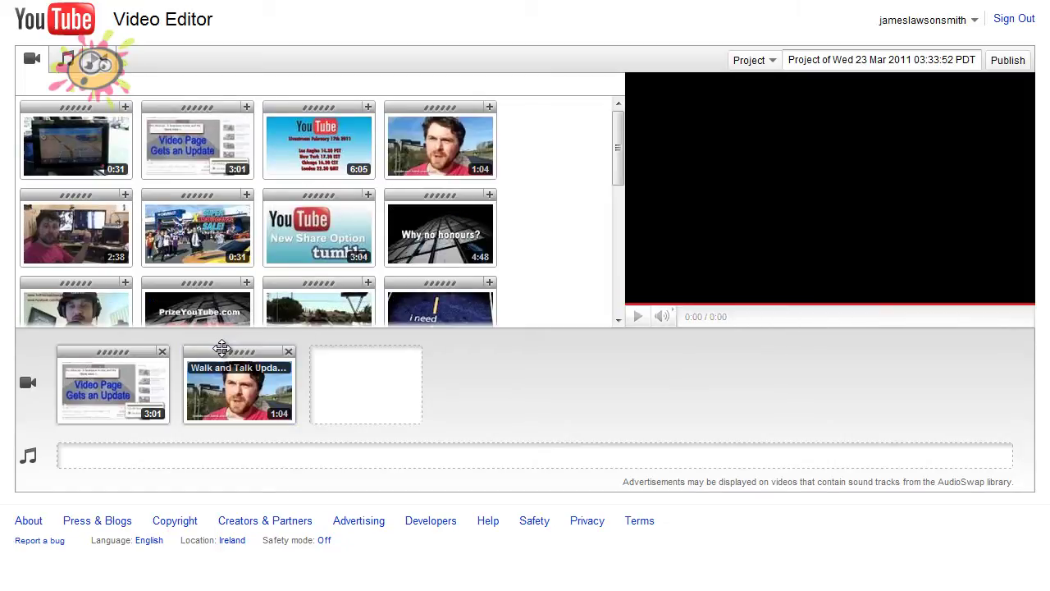
{"action": "left_click", "coordinate": [164, 353]}
{"action": "left_click_drag", "start_coordinate": [78, 282], "coordinate": [234, 347]}
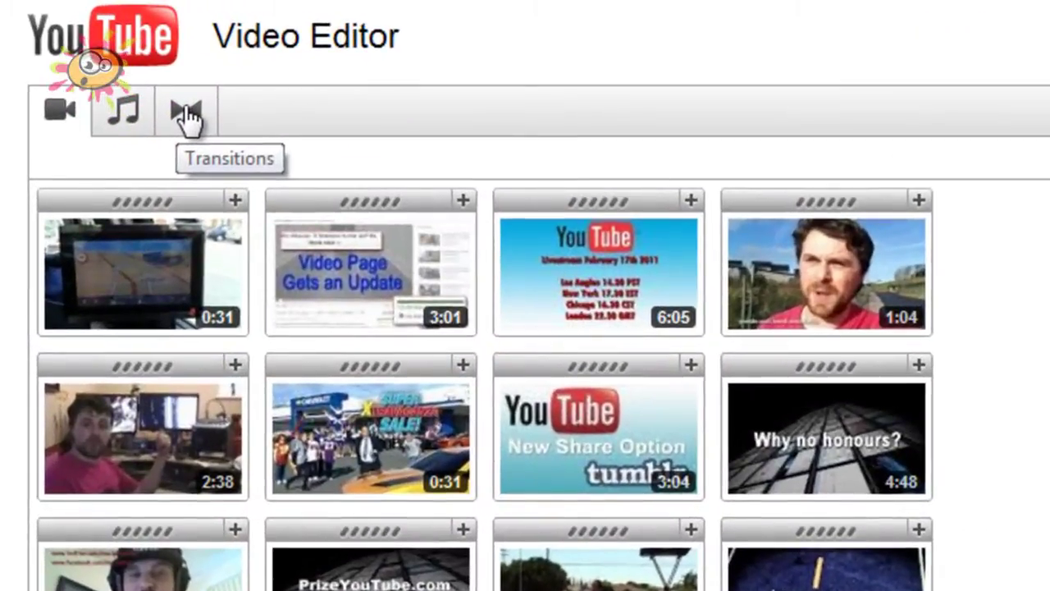
Place the Heart transition between the two timeline clips
{"action": "left_click", "coordinate": [186, 117]}
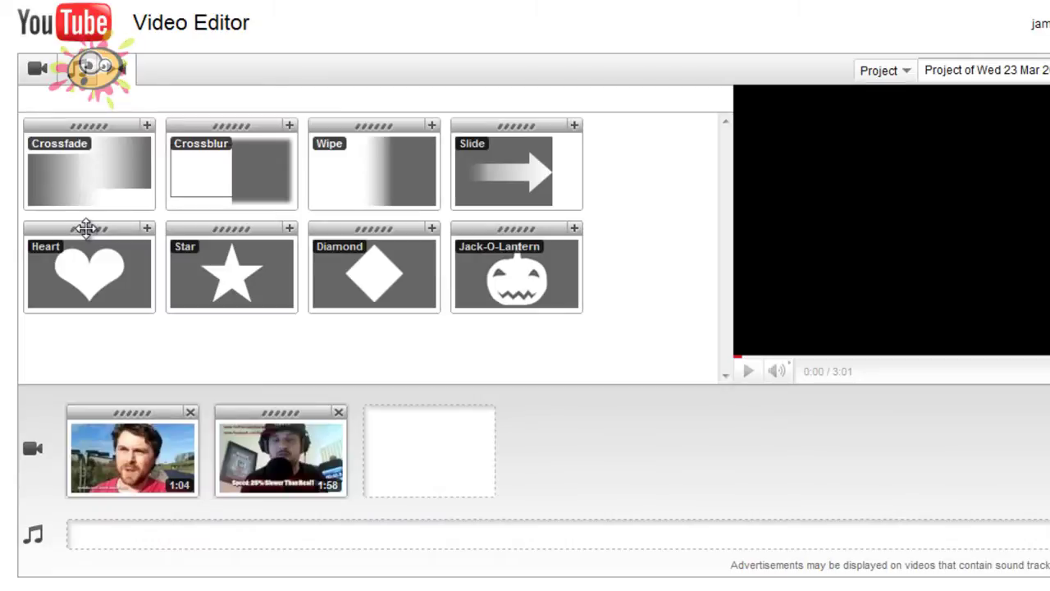
{"action": "mouse_move", "coordinate": [87, 231]}
{"action": "left_mouse_down"}
{"action": "mouse_move", "coordinate": [84, 284]}
{"action": "mouse_move", "coordinate": [205, 426]}
{"action": "left_mouse_up"}
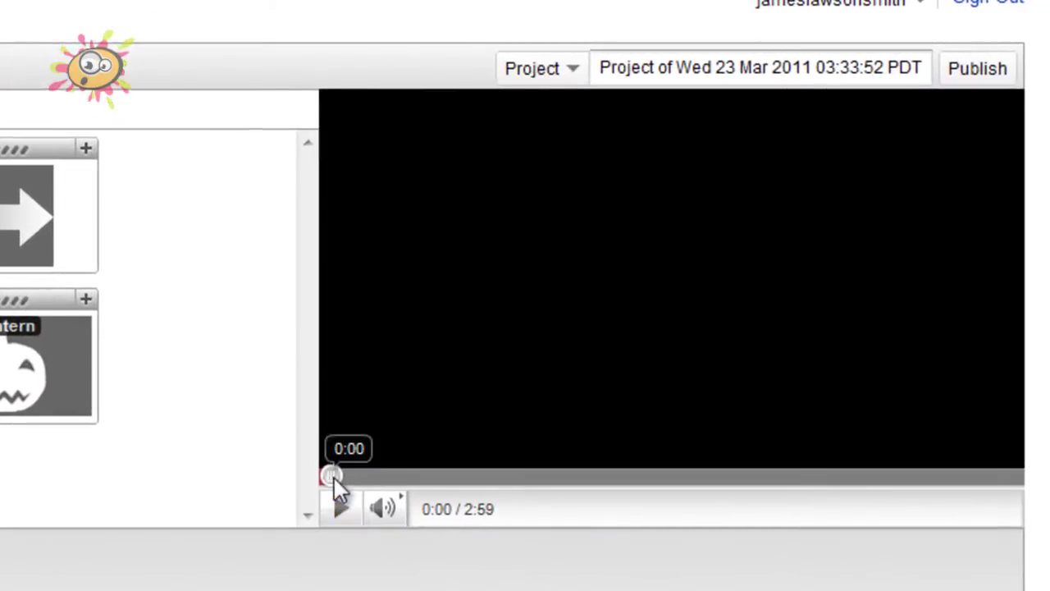
{"action": "left_click", "coordinate": [341, 508]}
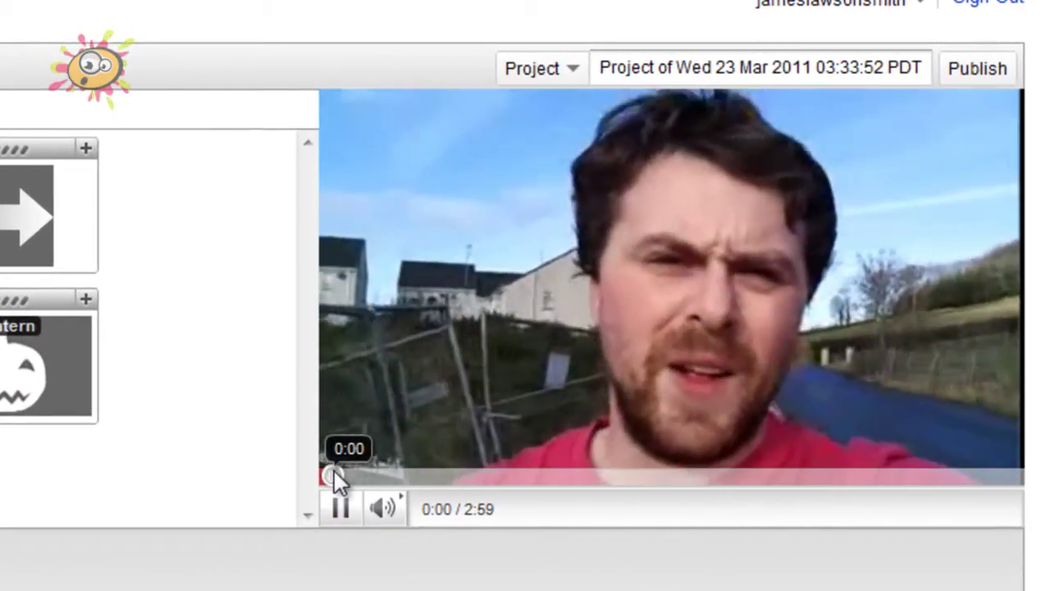
{"action": "left_click_drag", "start_coordinate": [333, 477], "coordinate": [433, 477]}
{"action": "left_click_drag", "start_coordinate": [498, 478], "coordinate": [576, 479]}
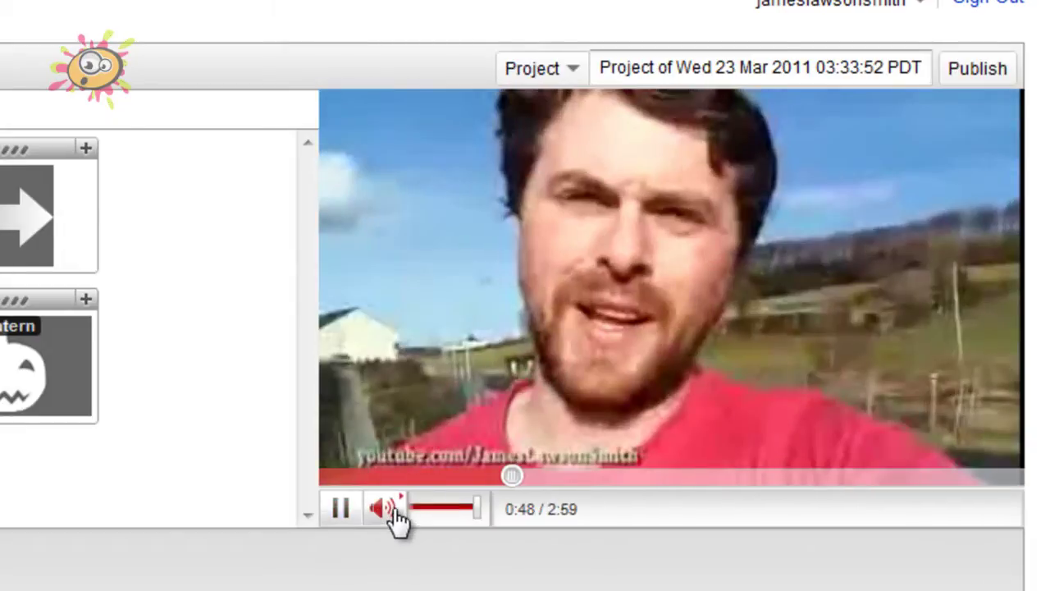
{"action": "left_click", "coordinate": [384, 509]}
{"action": "left_click_drag", "start_coordinate": [509, 479], "coordinate": [565, 479]}
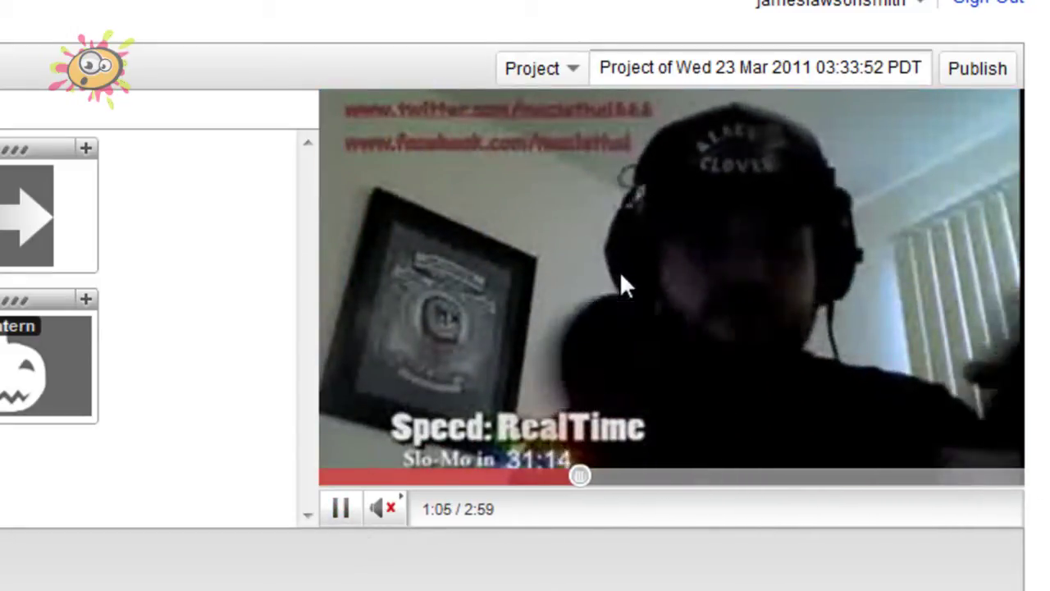
{"action": "left_click", "coordinate": [341, 509]}
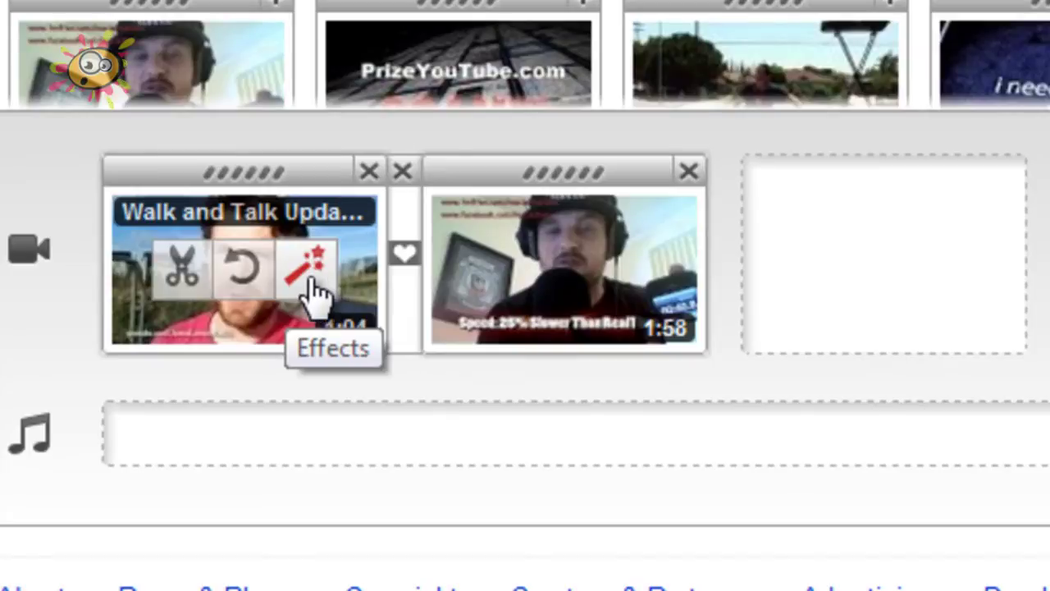
Turn on Black and White for the 1:04 clip and preview it in grayscale
{"action": "left_click", "coordinate": [314, 289]}
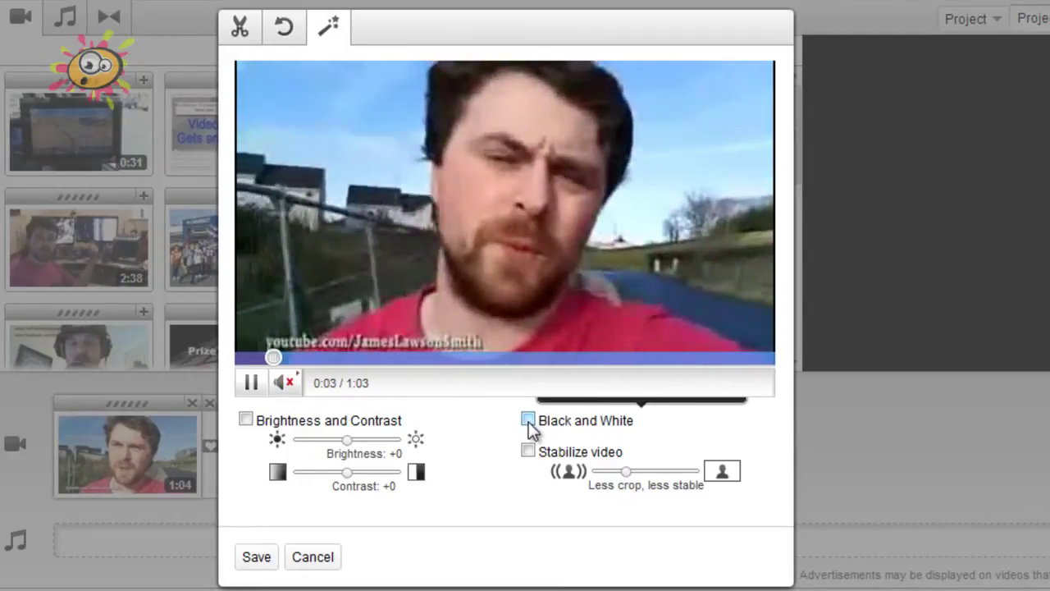
{"action": "left_click", "coordinate": [527, 420]}
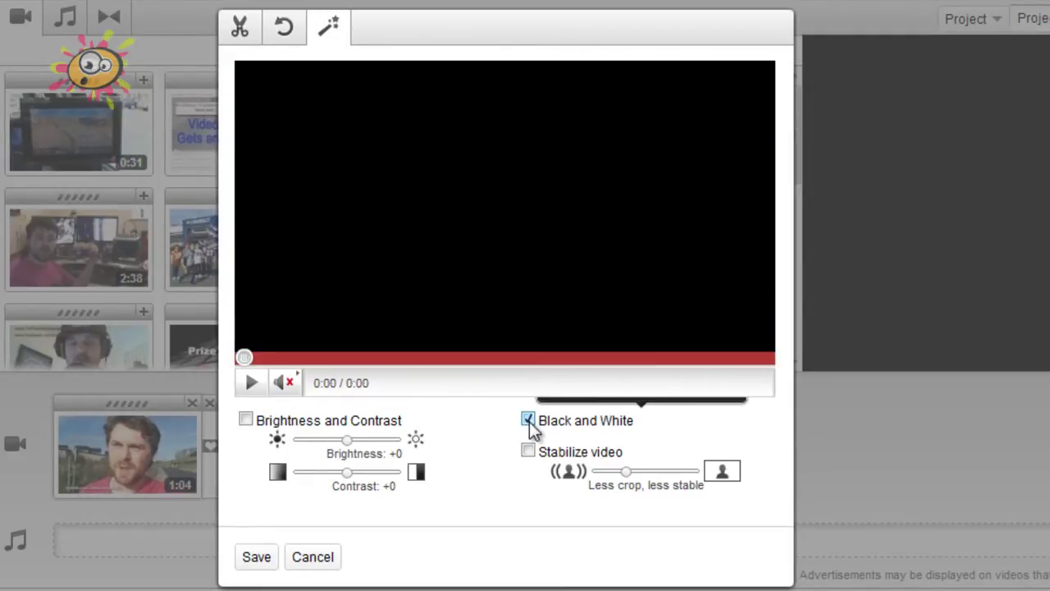
{"action": "left_click", "coordinate": [251, 383]}
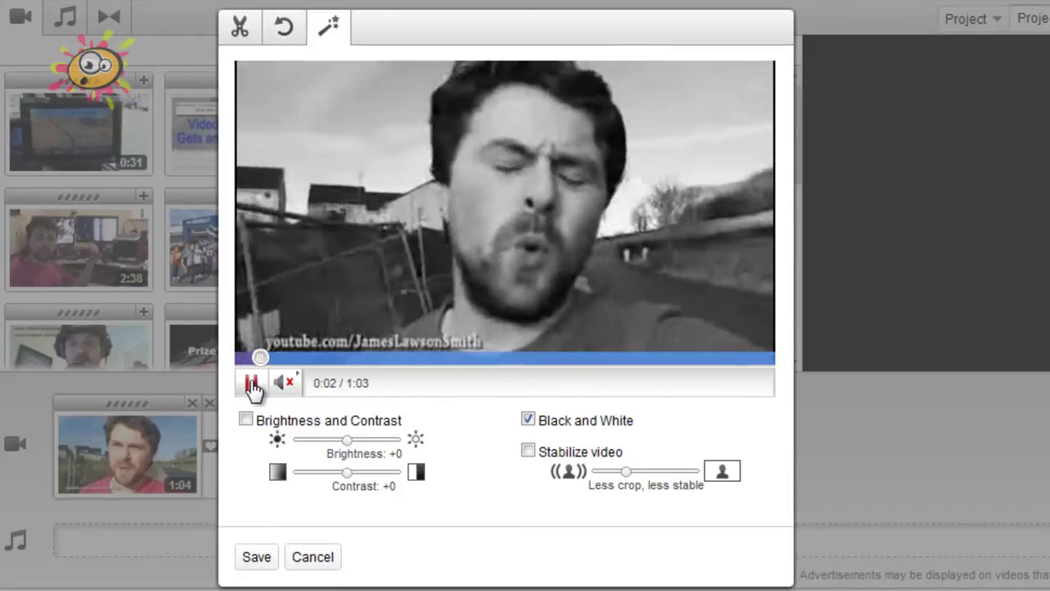
{"action": "left_click", "coordinate": [252, 381]}
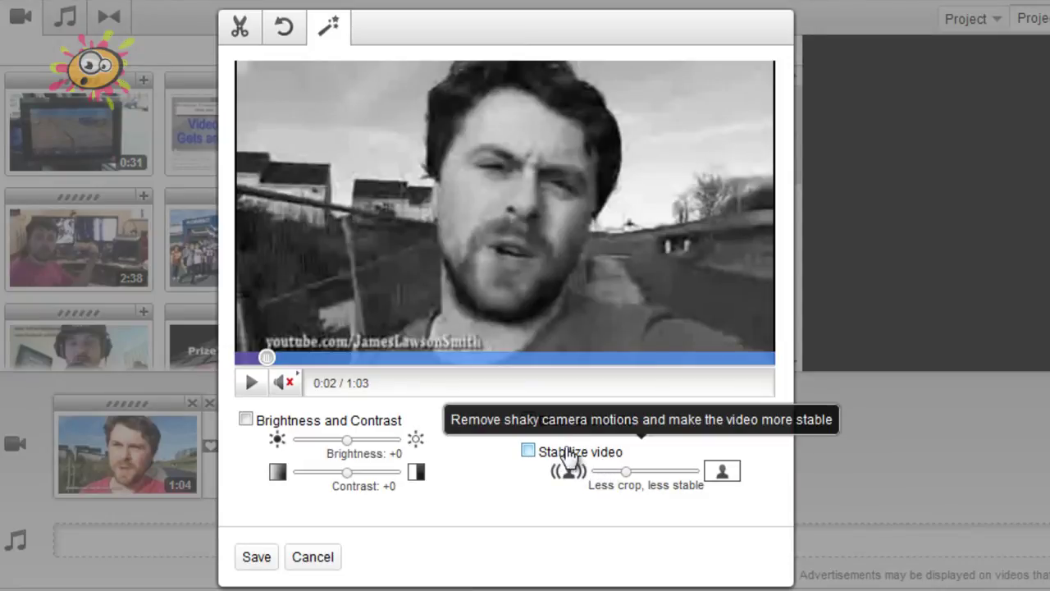
Enable Stabilize video for the 1:04 clip alongside Black and White, previewing the result
{"action": "left_click", "coordinate": [252, 384]}
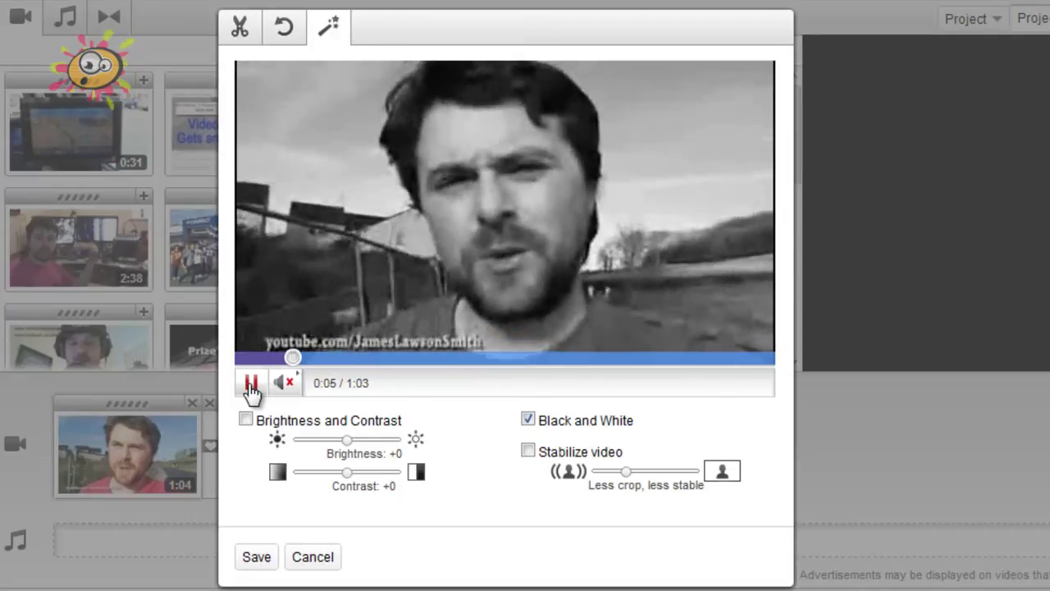
{"action": "left_click", "coordinate": [251, 384]}
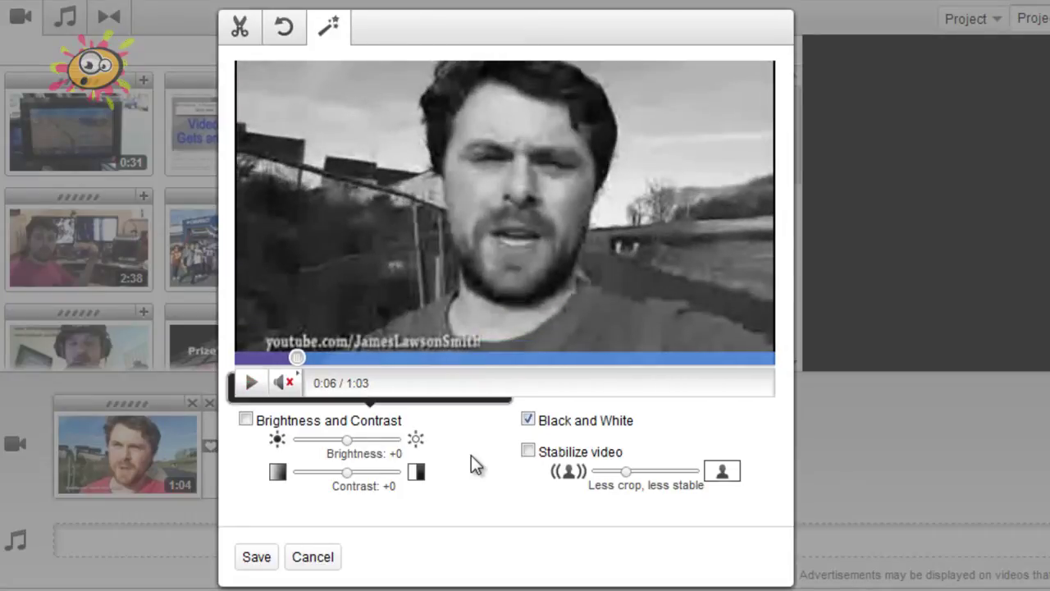
{"action": "left_click", "coordinate": [528, 452]}
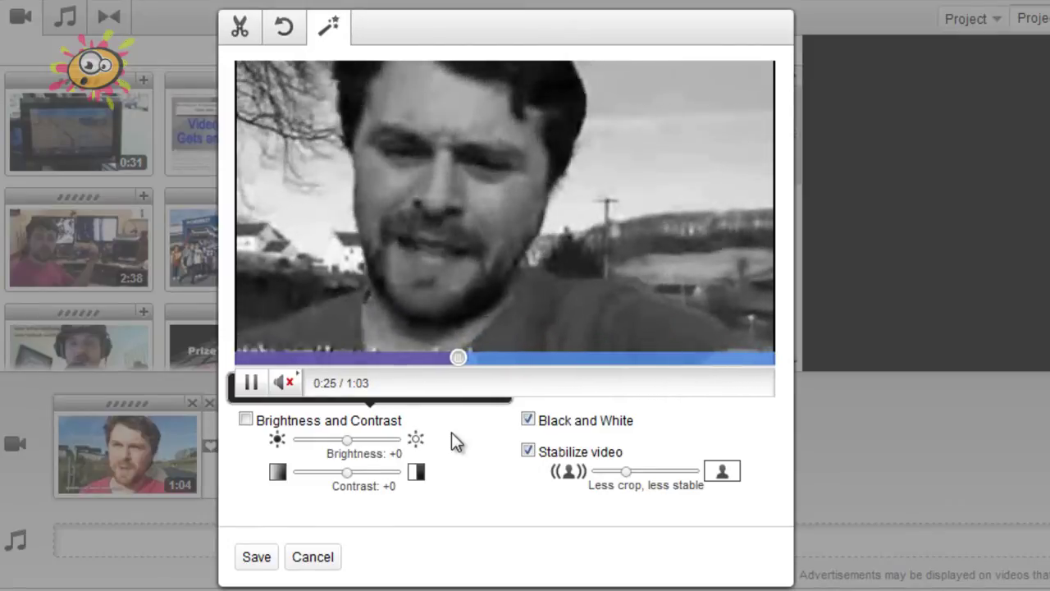
{"action": "left_click", "coordinate": [251, 382]}
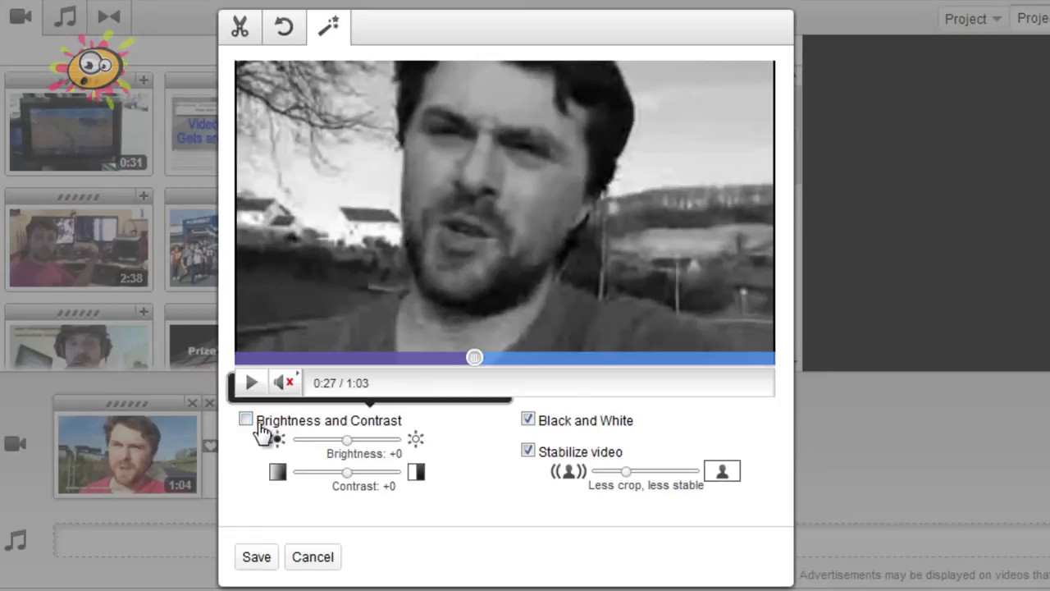
Set the 1:04 clip to Brightness +2 and Contrast +3, then preview it
{"action": "left_click", "coordinate": [245, 419]}
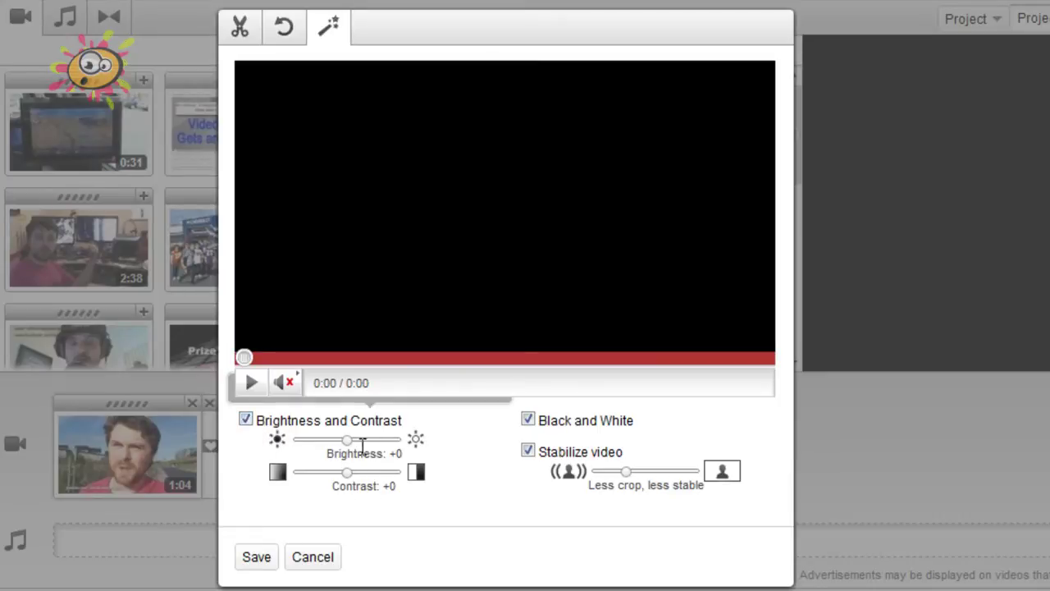
{"action": "left_click_drag", "start_coordinate": [349, 443], "coordinate": [357, 444]}
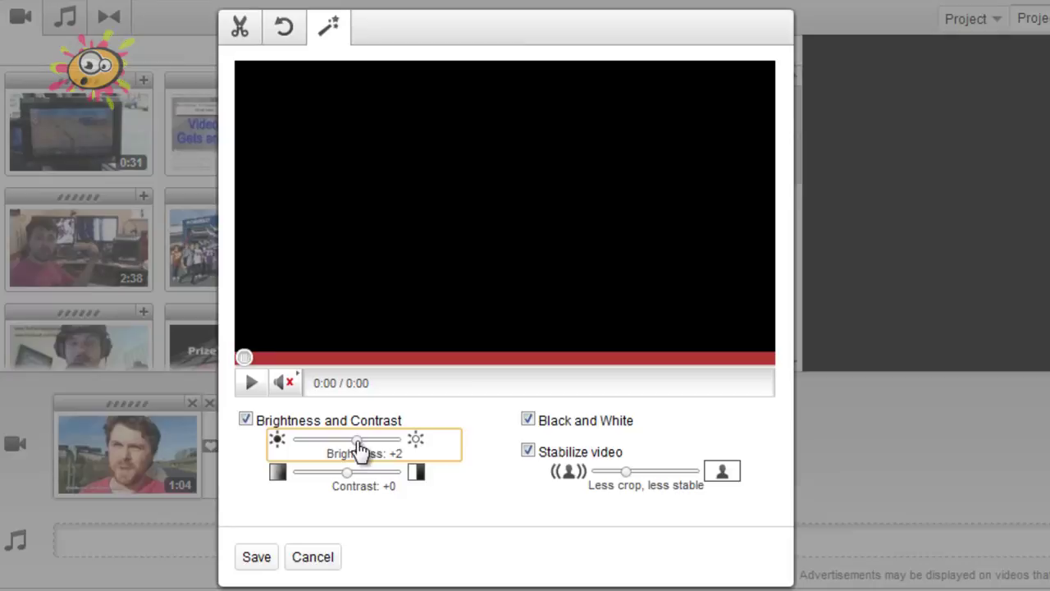
{"action": "left_click", "coordinate": [348, 476]}
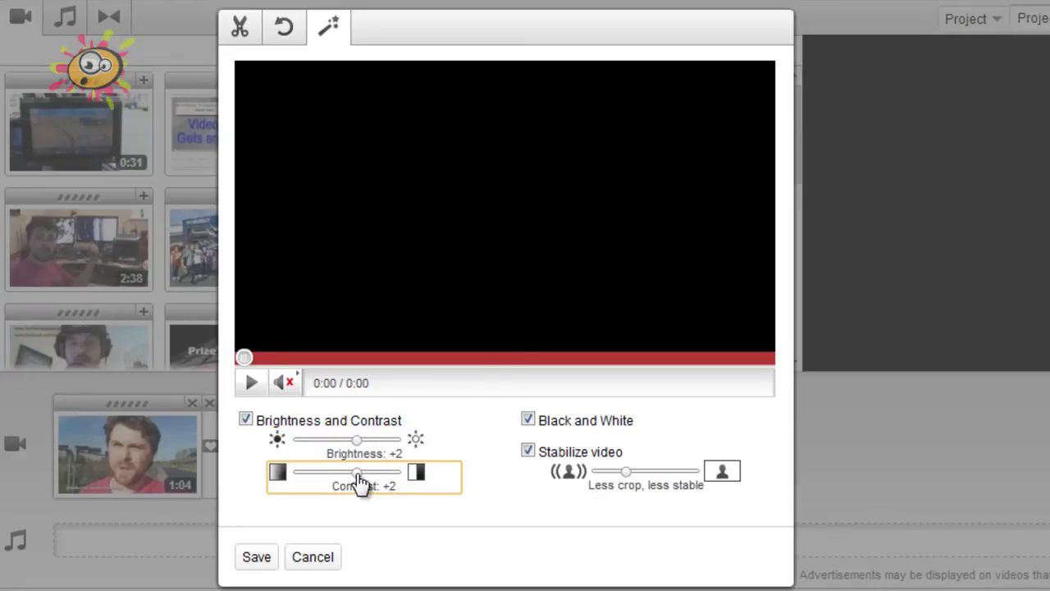
{"action": "left_click_drag", "start_coordinate": [359, 480], "coordinate": [364, 482]}
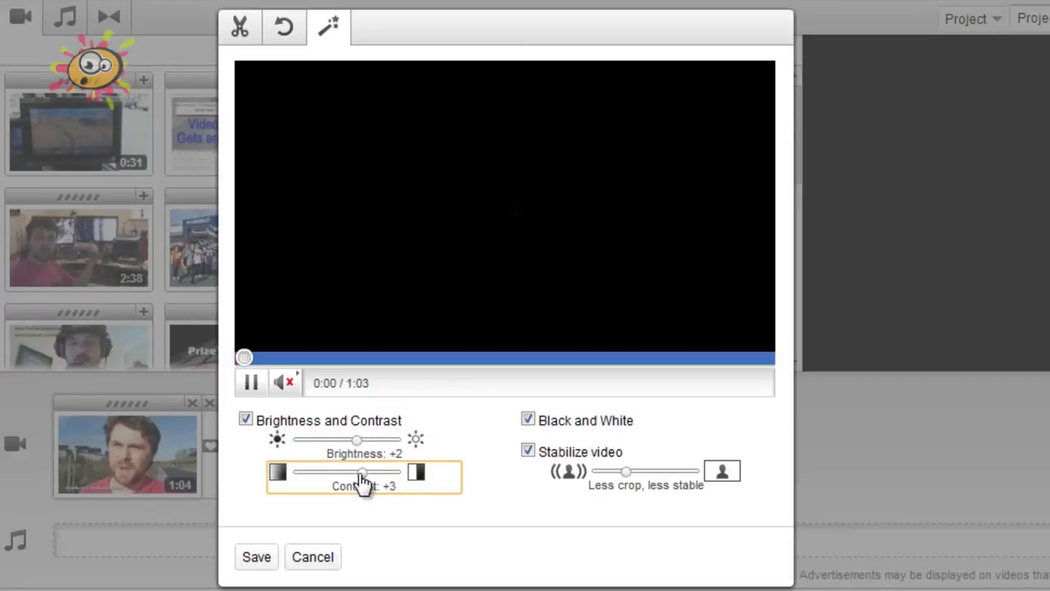
{"action": "left_click", "coordinate": [251, 385]}
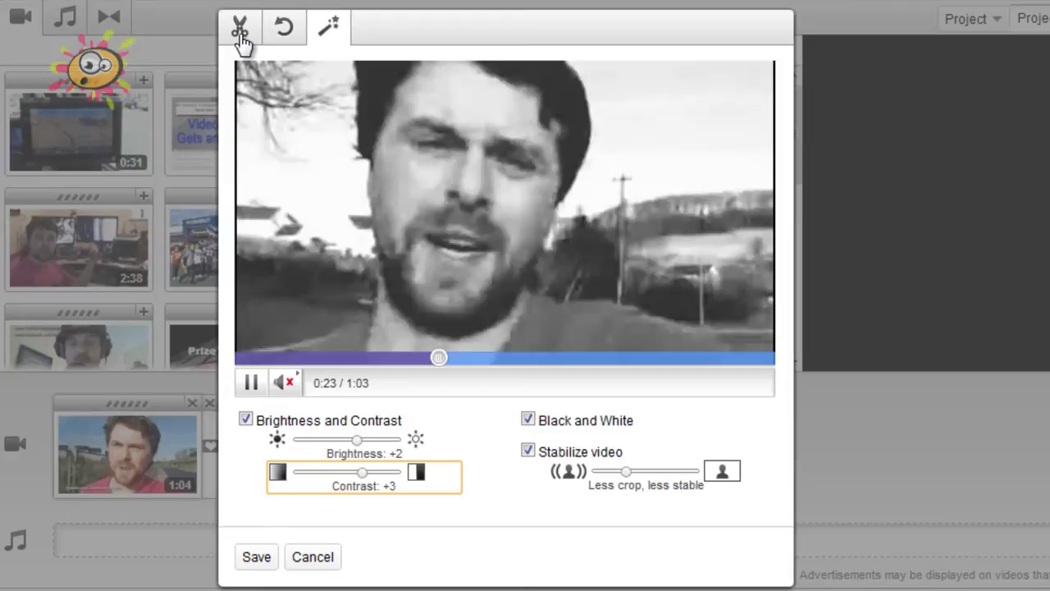
Lay '! Killer With A Thousand Faces' under the clips, mixed to Favor Original Audio, and preview
{"action": "left_click", "coordinate": [312, 557]}
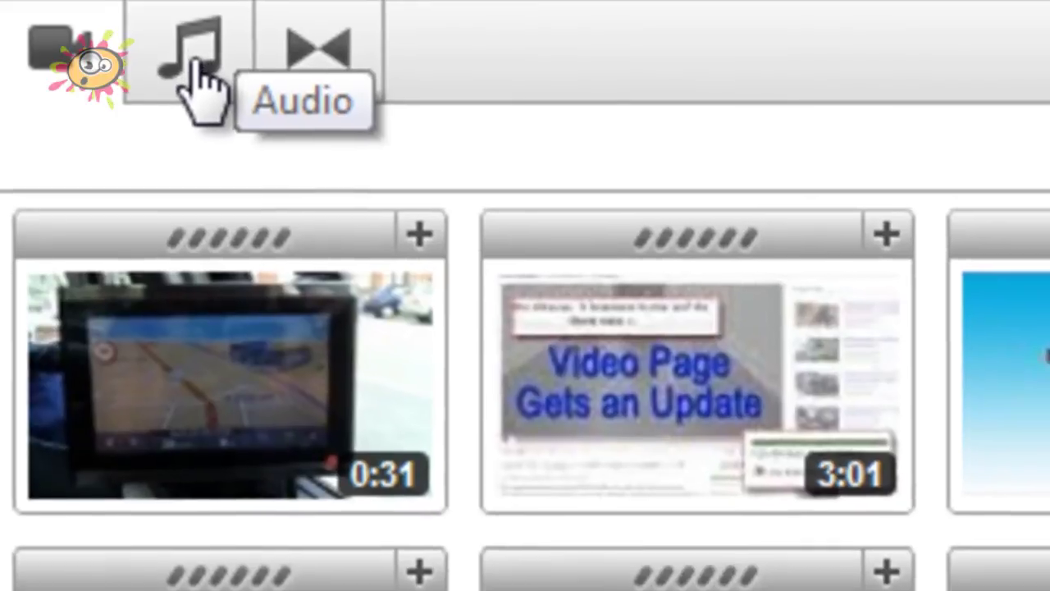
{"action": "left_click", "coordinate": [199, 69]}
{"action": "left_click_drag", "start_coordinate": [159, 186], "coordinate": [482, 389]}
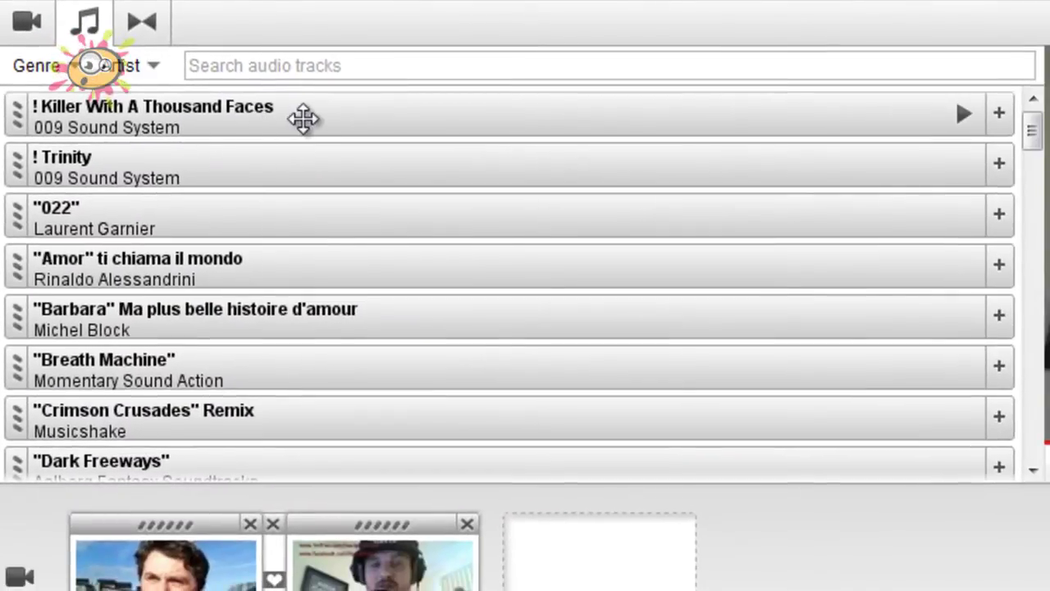
{"action": "left_click_drag", "start_coordinate": [343, 273], "coordinate": [340, 590]}
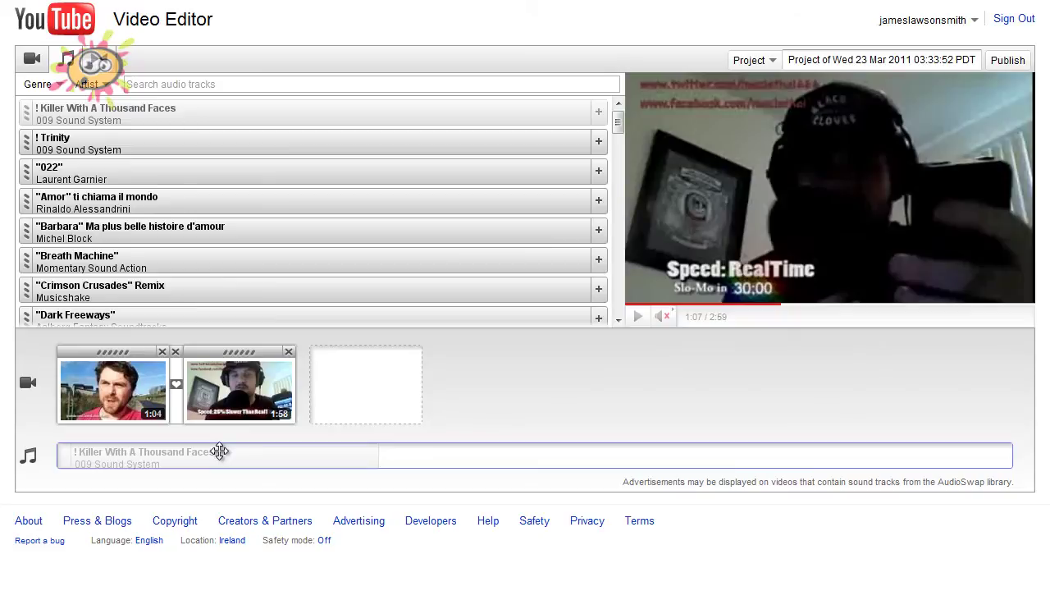
{"action": "left_click_drag", "start_coordinate": [219, 451], "coordinate": [219, 451]}
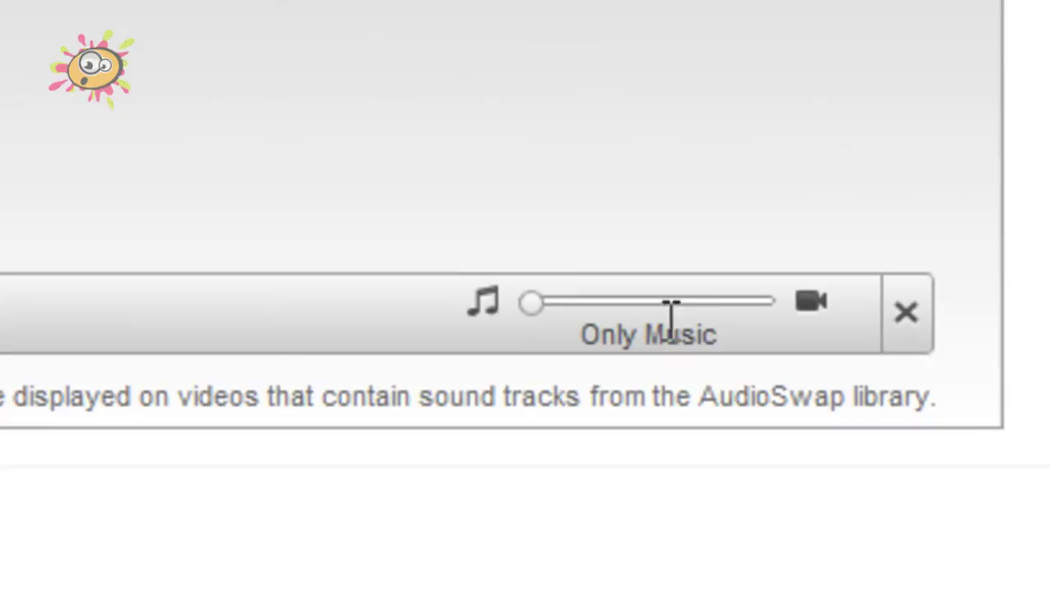
{"action": "left_click_drag", "start_coordinate": [532, 305], "coordinate": [747, 316]}
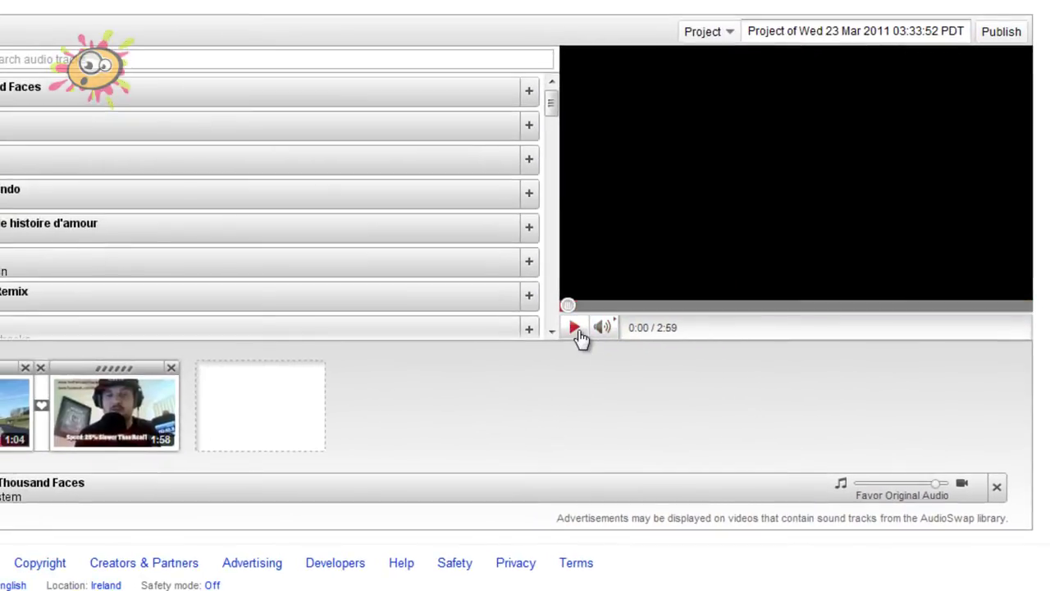
{"action": "left_click", "coordinate": [576, 329]}
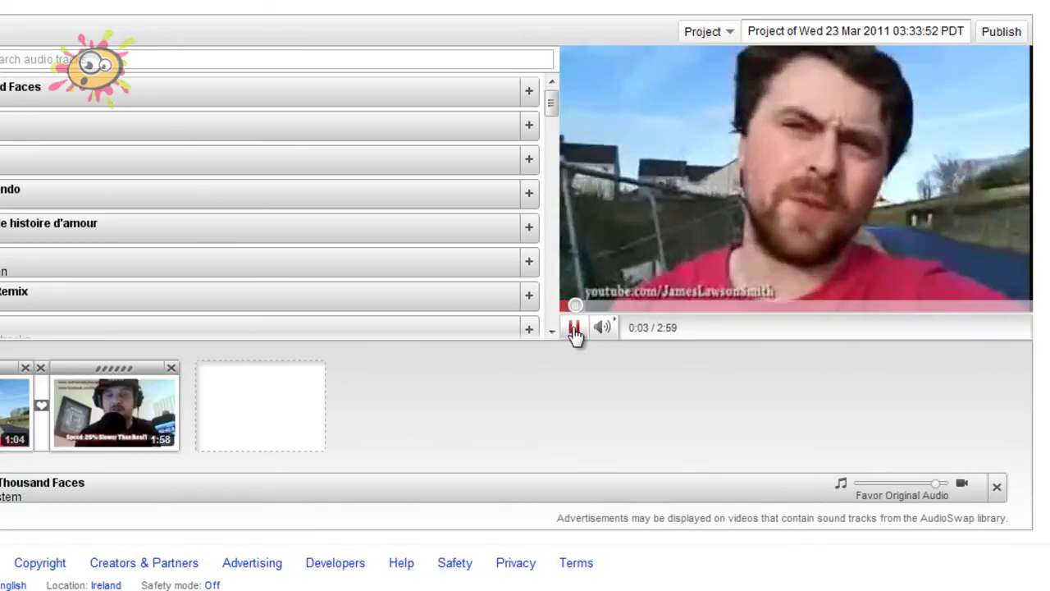
Pause the preview and shift the audio mix slightly further toward the original audio
{"action": "left_click", "coordinate": [575, 330]}
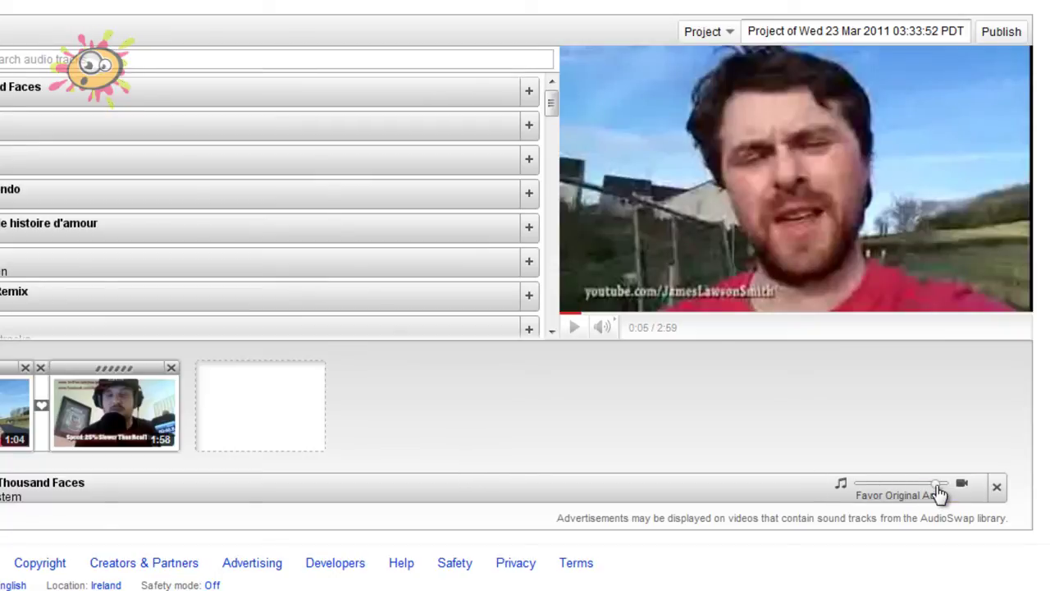
{"action": "left_click_drag", "start_coordinate": [940, 492], "coordinate": [935, 493]}
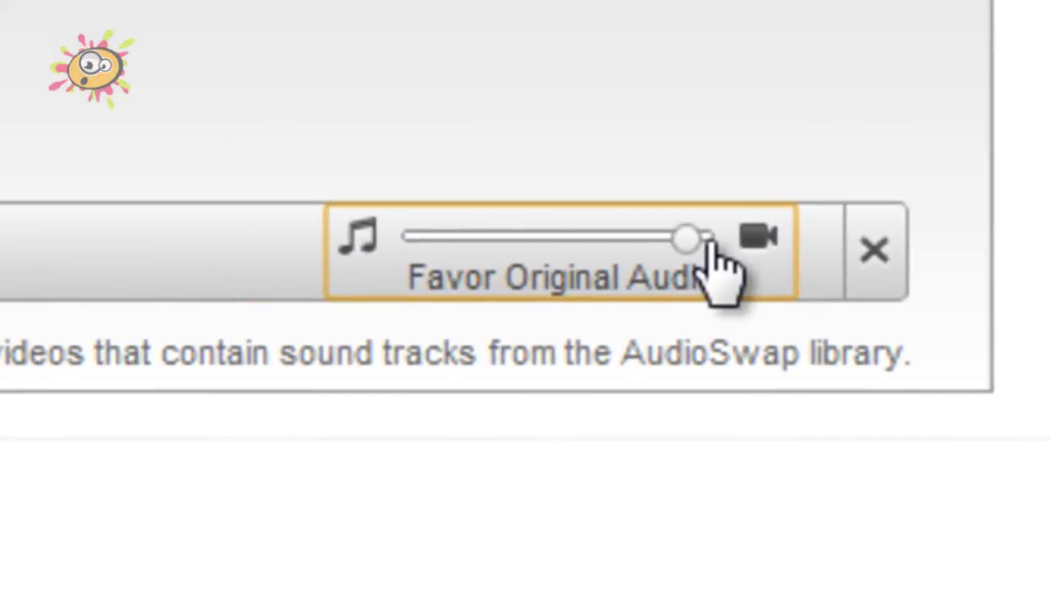
{"action": "mouse_move", "coordinate": [694, 236]}
{"action": "left_mouse_down"}
{"action": "mouse_move", "coordinate": [703, 239]}
{"action": "mouse_move", "coordinate": [691, 240]}
{"action": "left_mouse_up"}
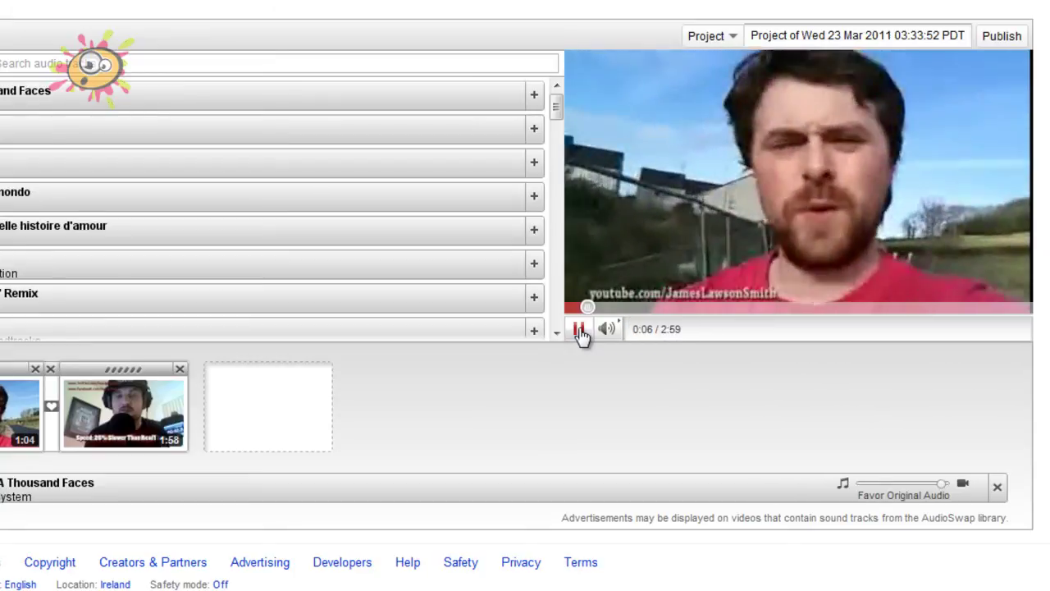
{"action": "left_click", "coordinate": [579, 330]}
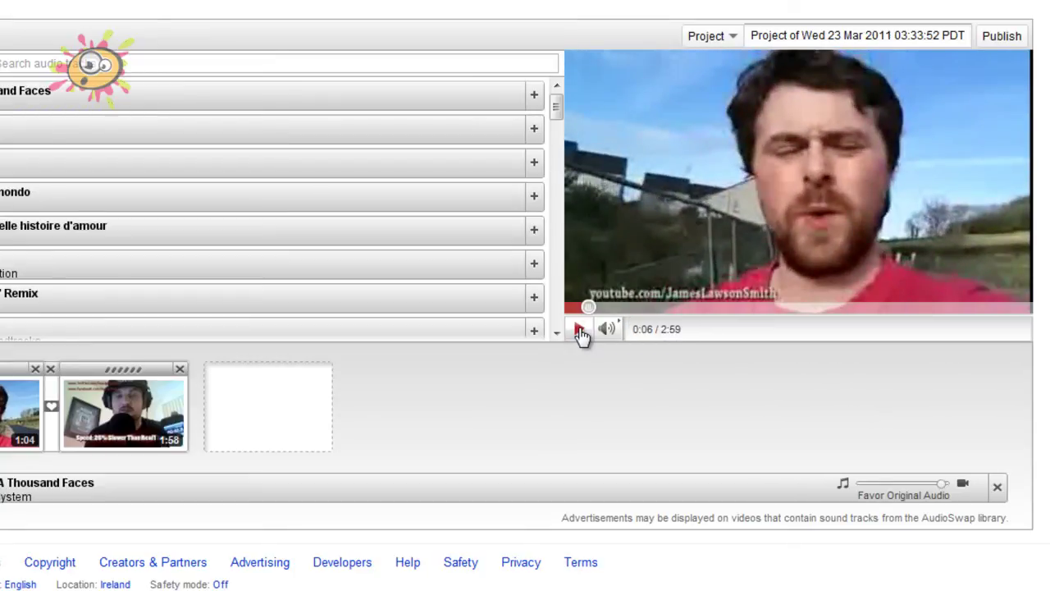